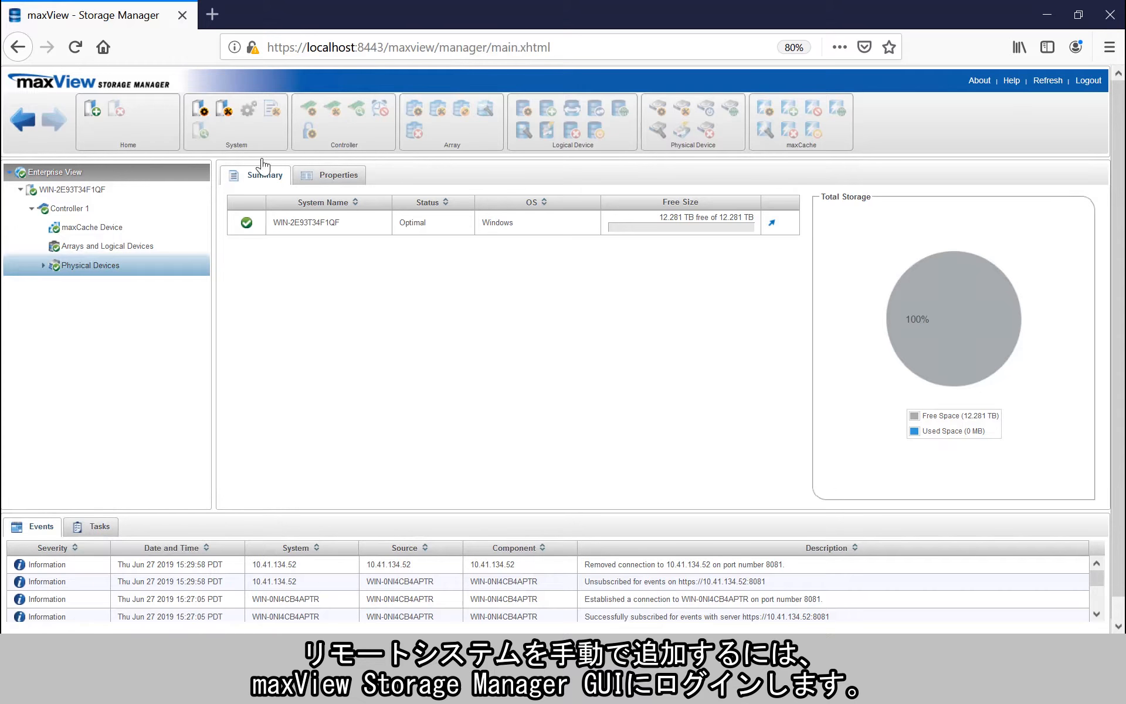
Step: Manually add the remote system 10.41.134.52 to the Enterprise View, entering the user name administrator and the account password
click(90, 110)
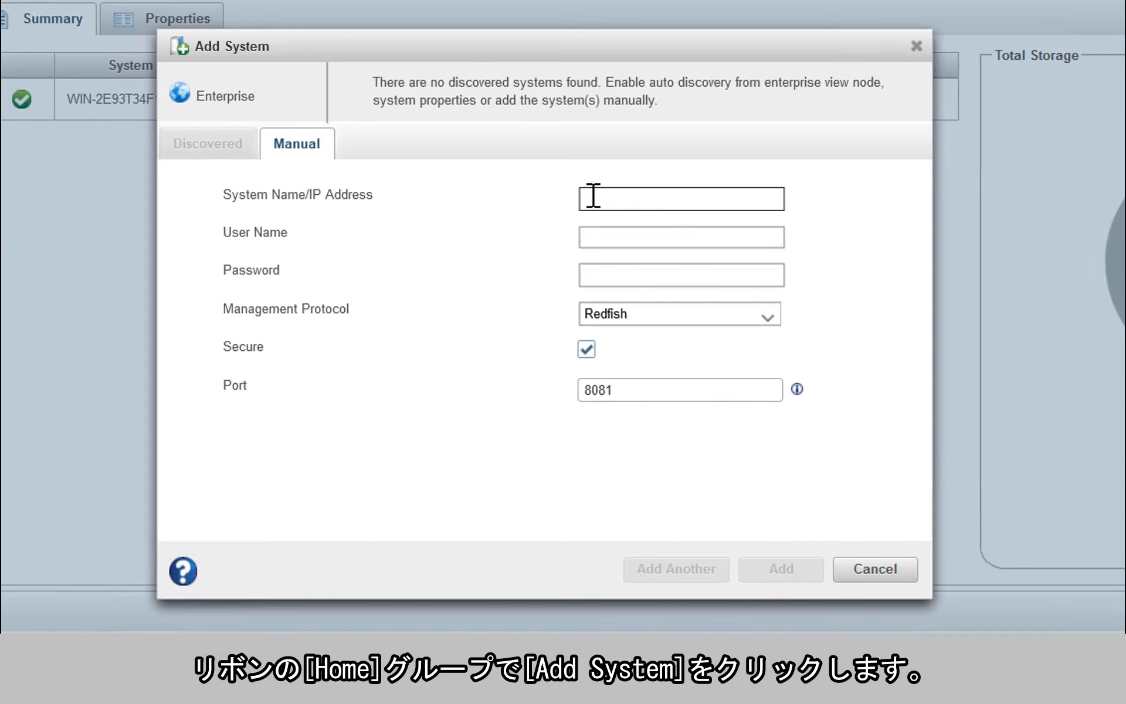
click(591, 196)
text(10.41.134.52)
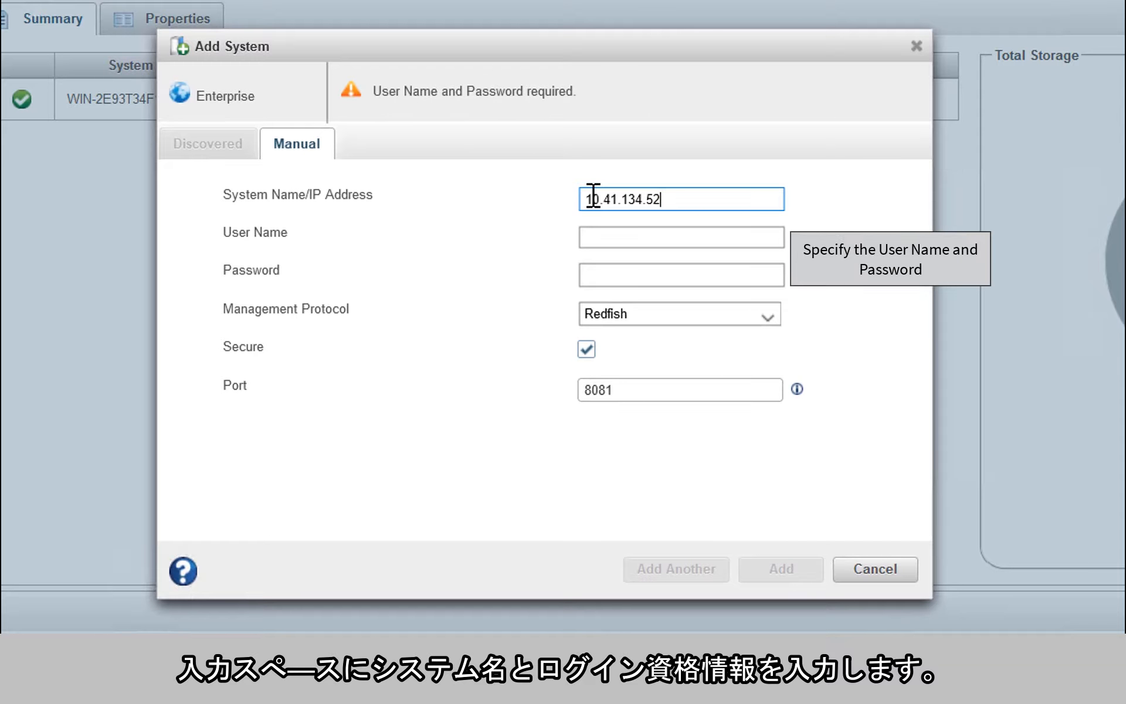
key(Tab)
text(administrator)
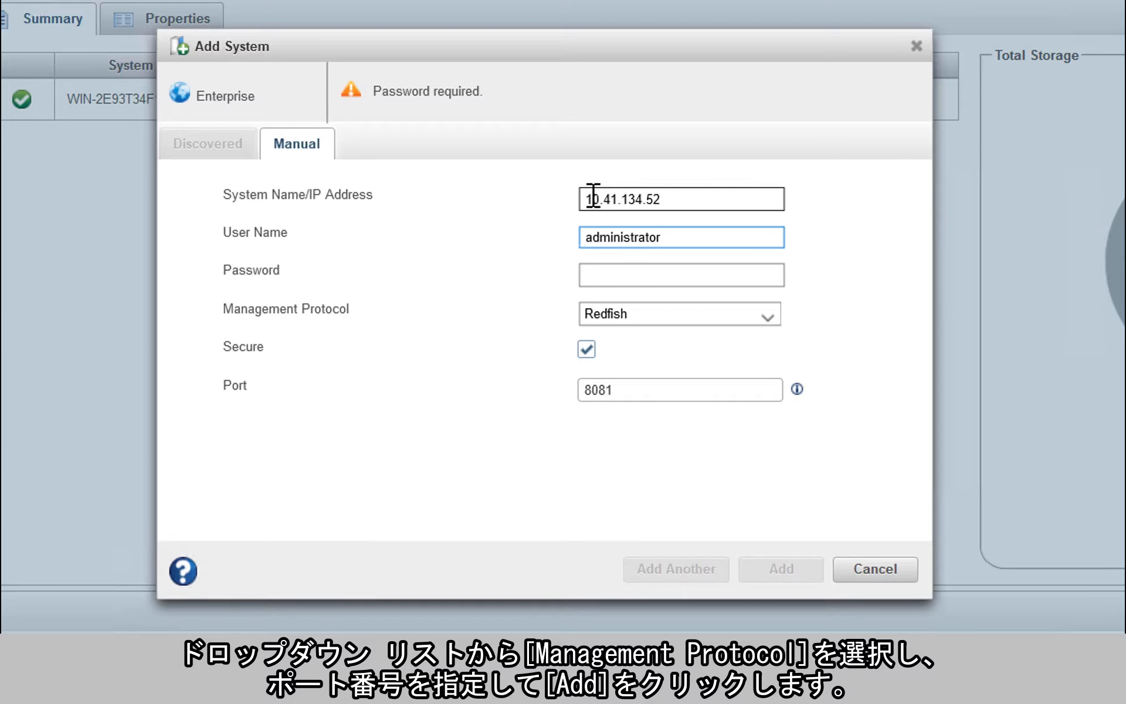
key(Tab)
text(****)
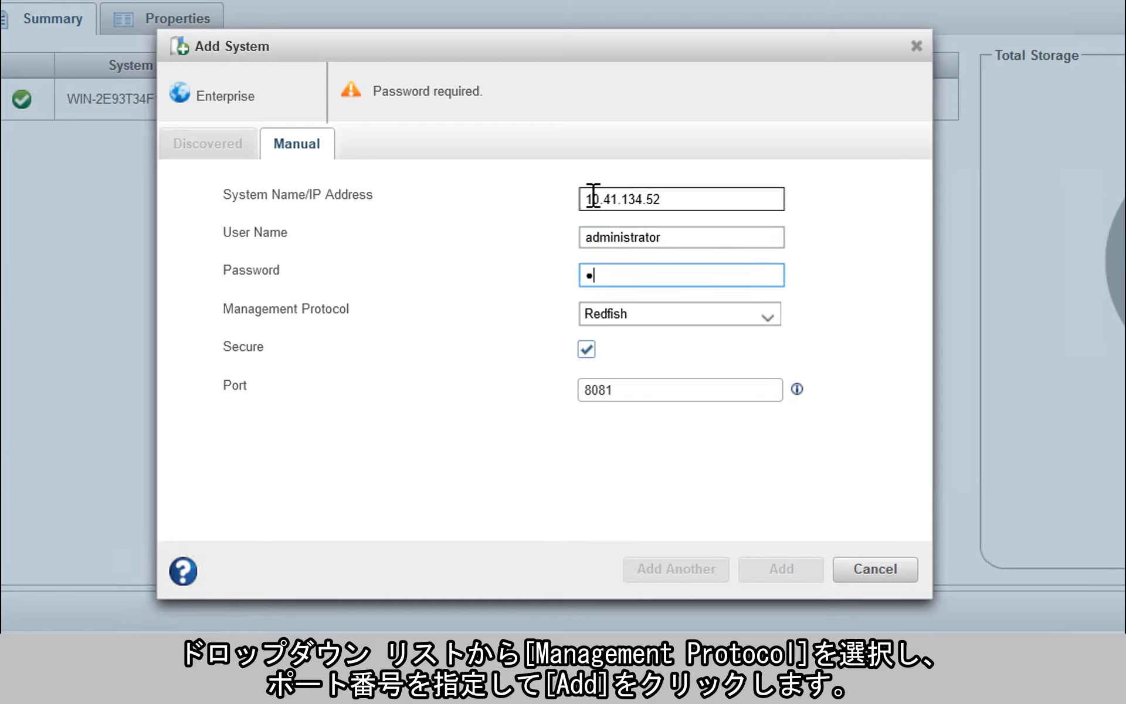
text(*****)
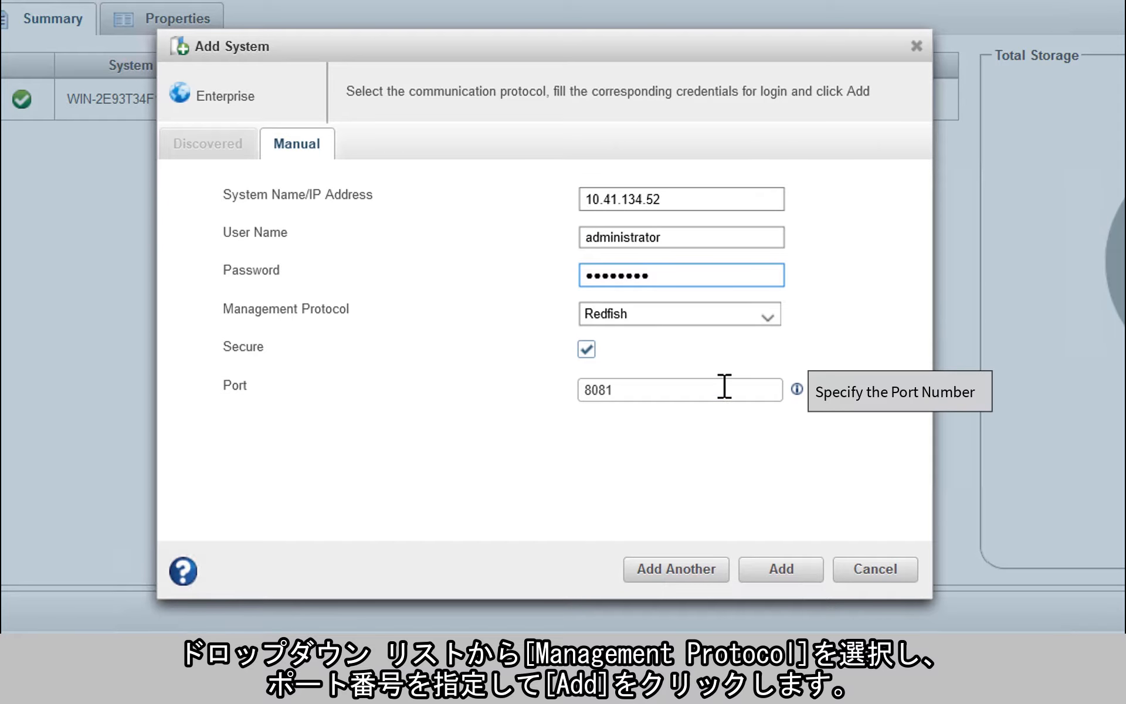
click(772, 570)
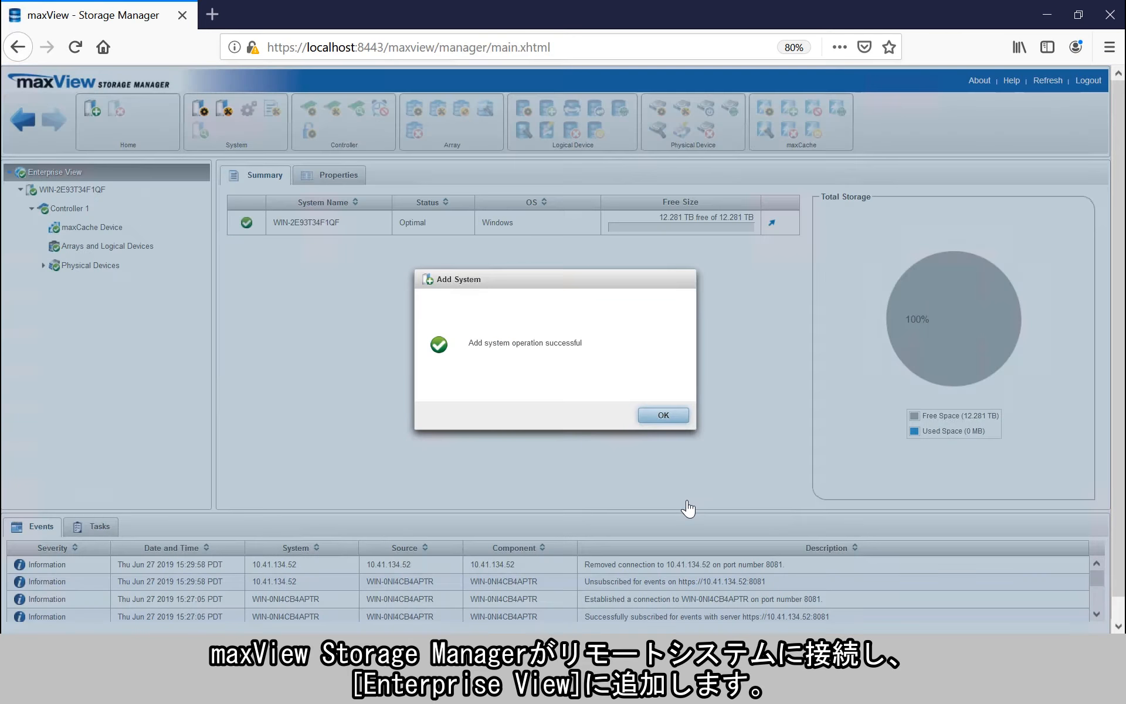
click(664, 415)
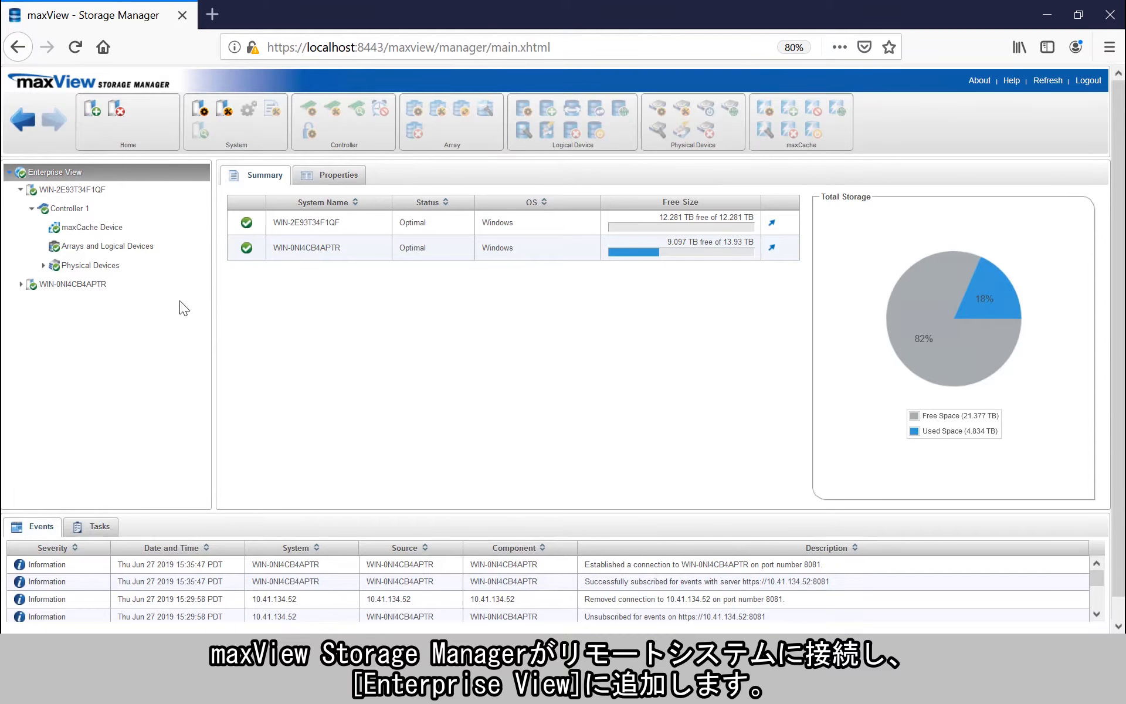
click(88, 285)
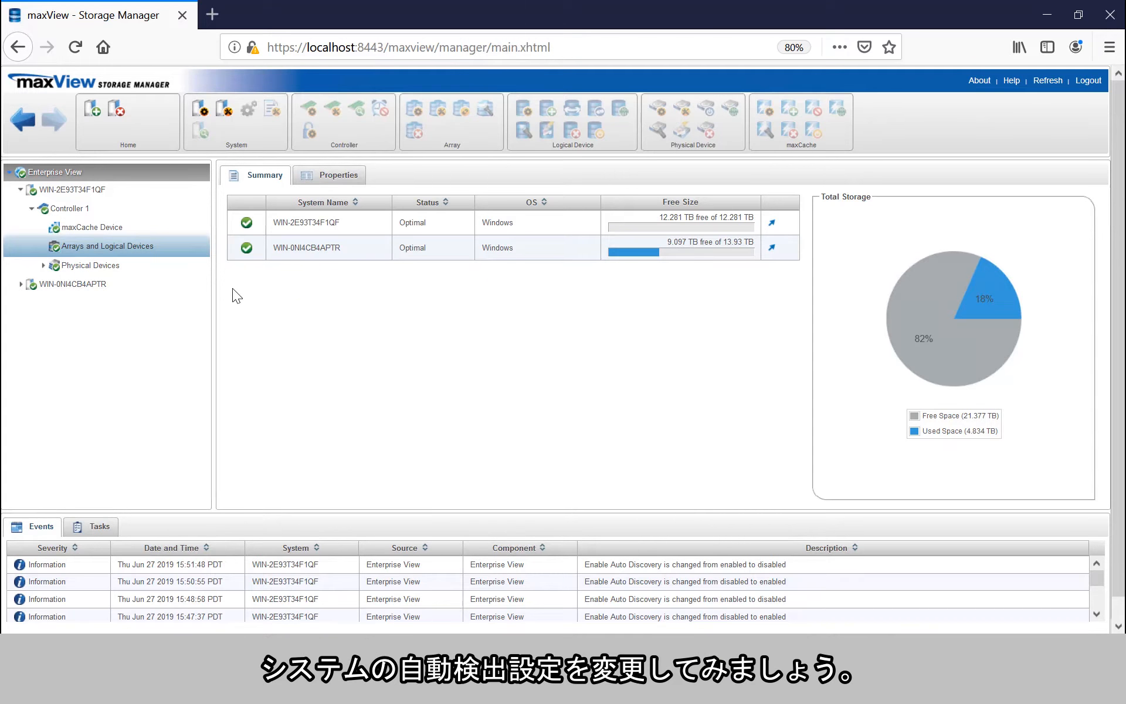
Step: Enable Auto Discovery in the system settings of the Enterprise View with an interval of 360 seconds and save
click(64, 173)
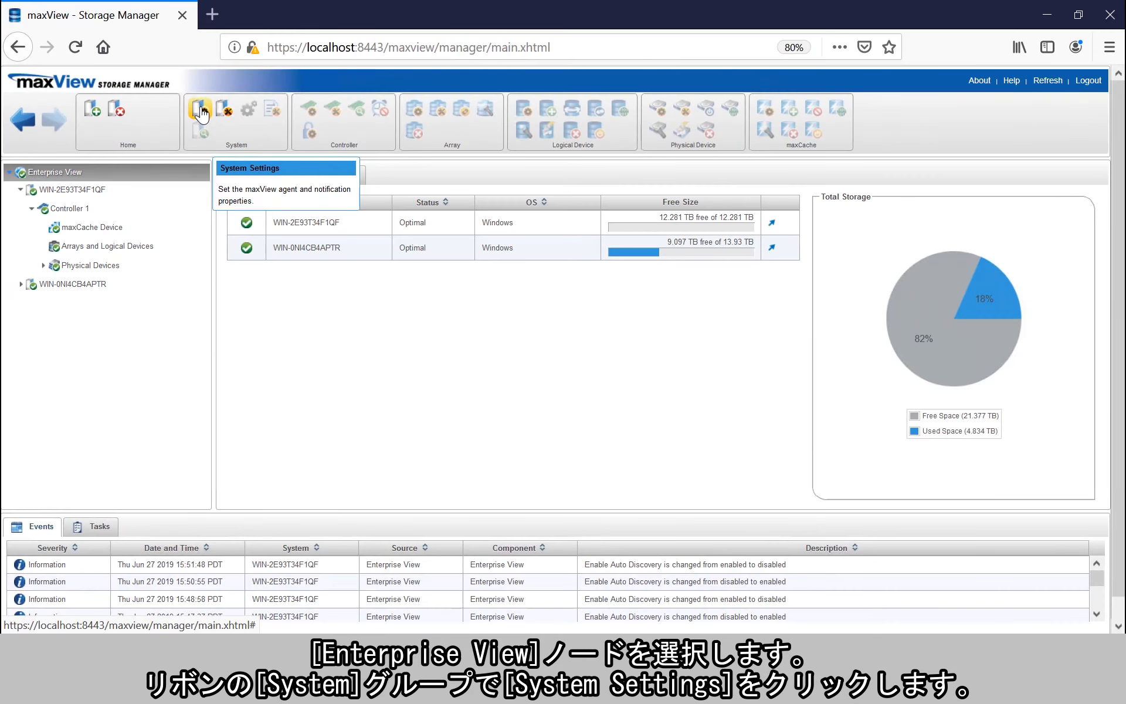
click(208, 137)
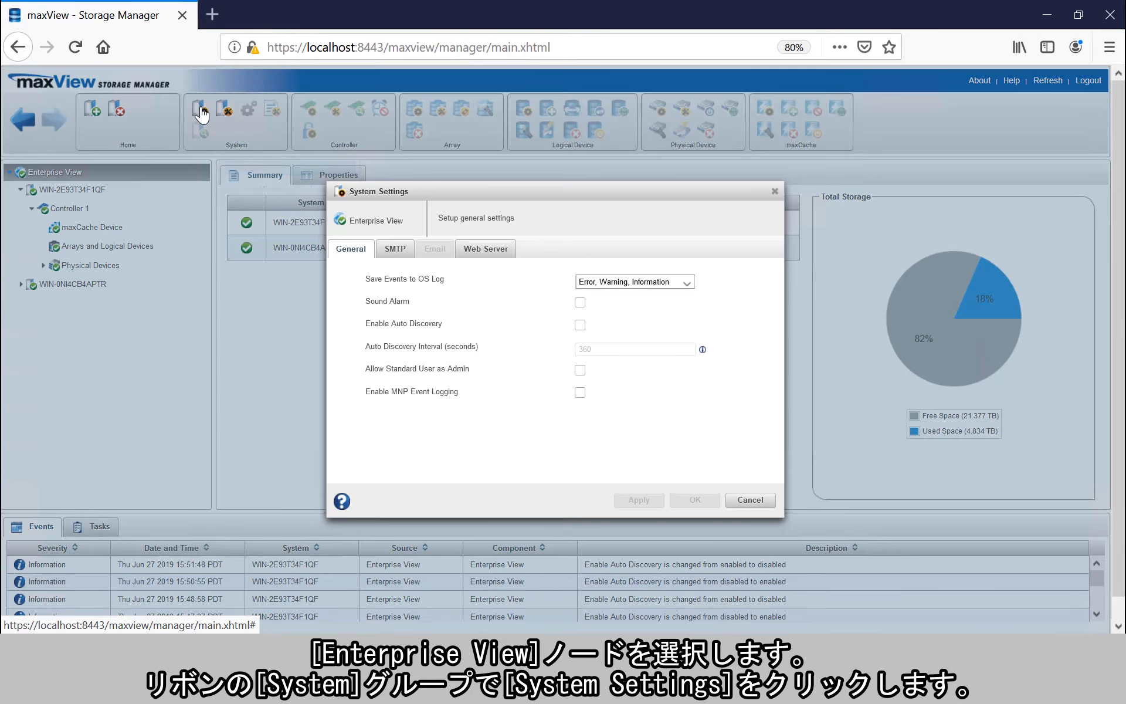
click(581, 328)
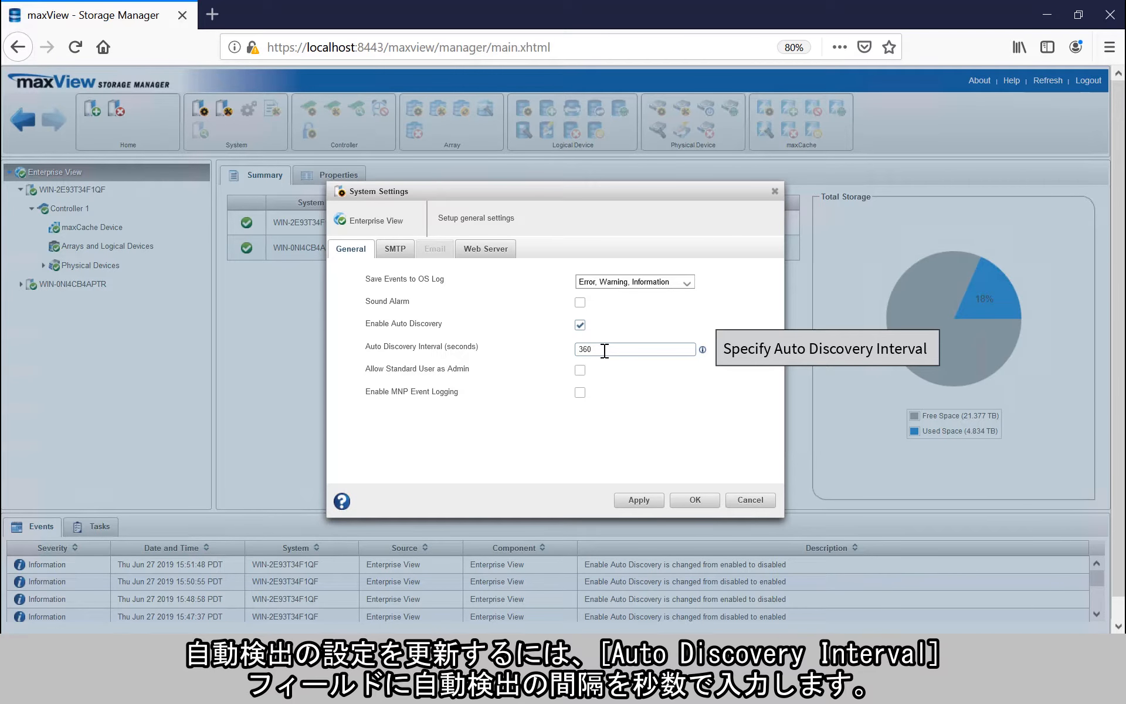
drag(604, 350, 561, 351)
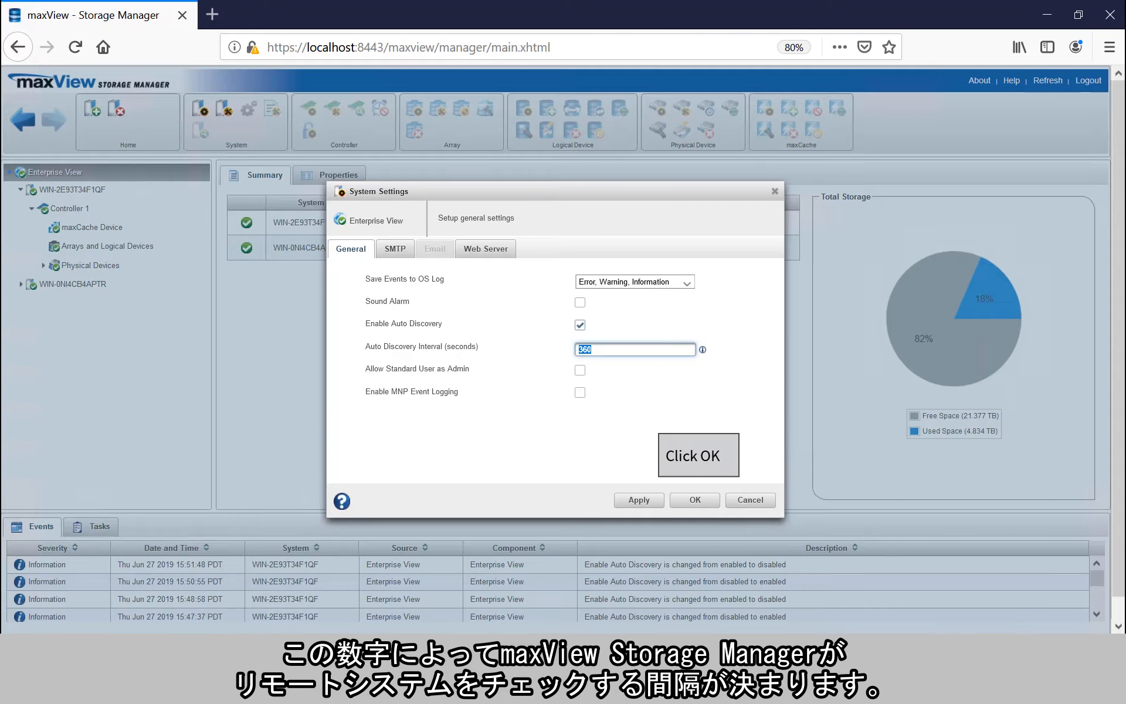
click(696, 500)
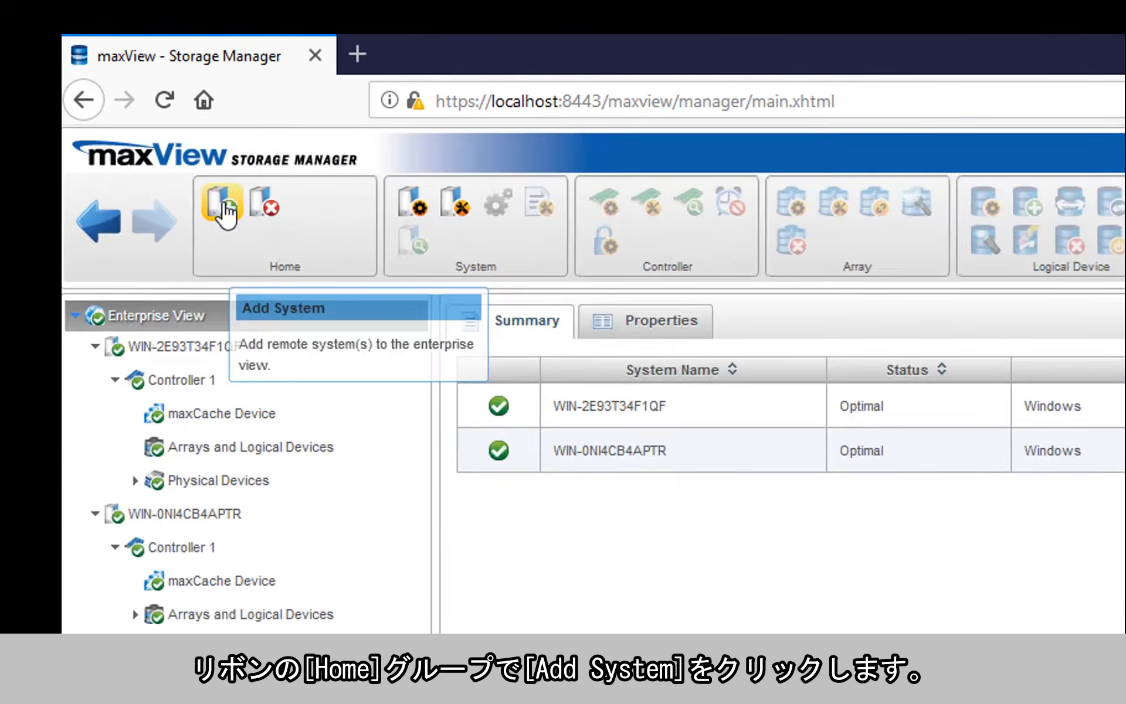
Step: Select the discovered systems 10.41.134.207 and 10.41.134.209 for adding and enable Single Sign-On for them
click(237, 218)
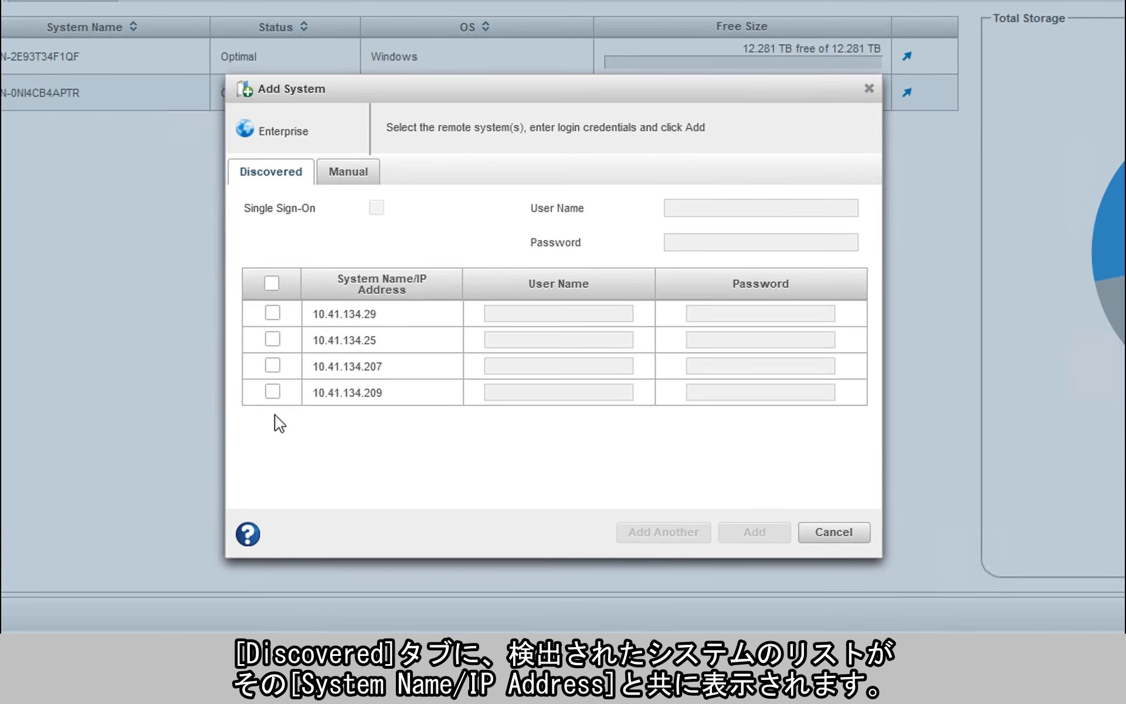
click(273, 366)
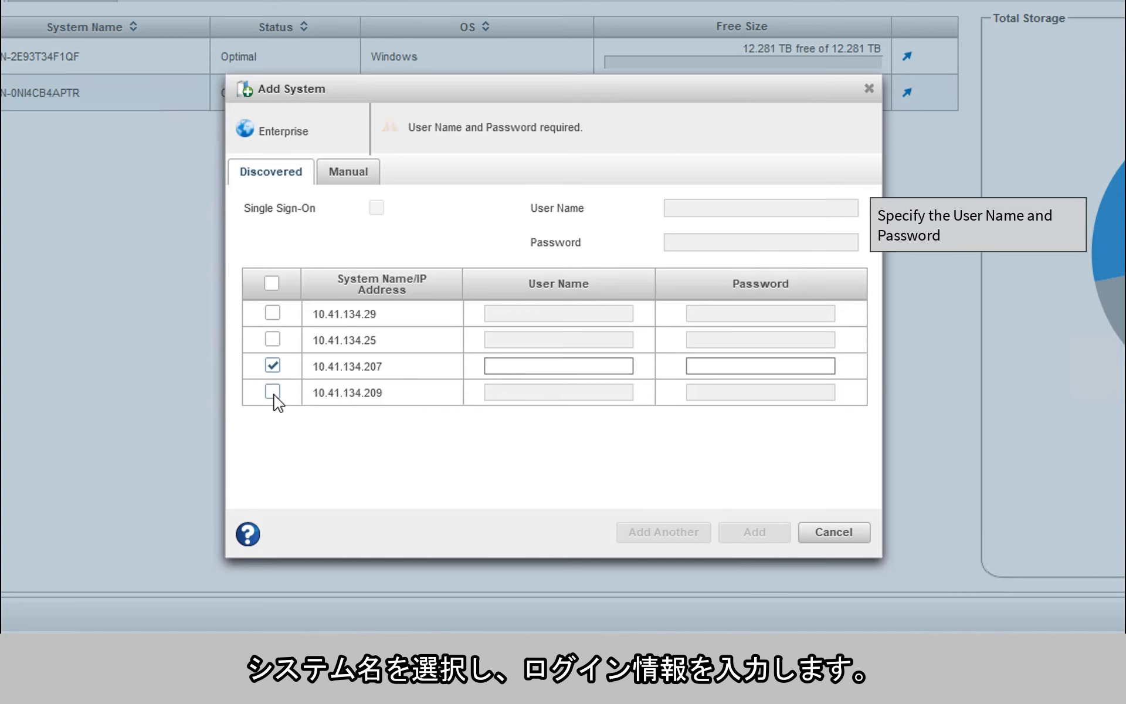
click(273, 392)
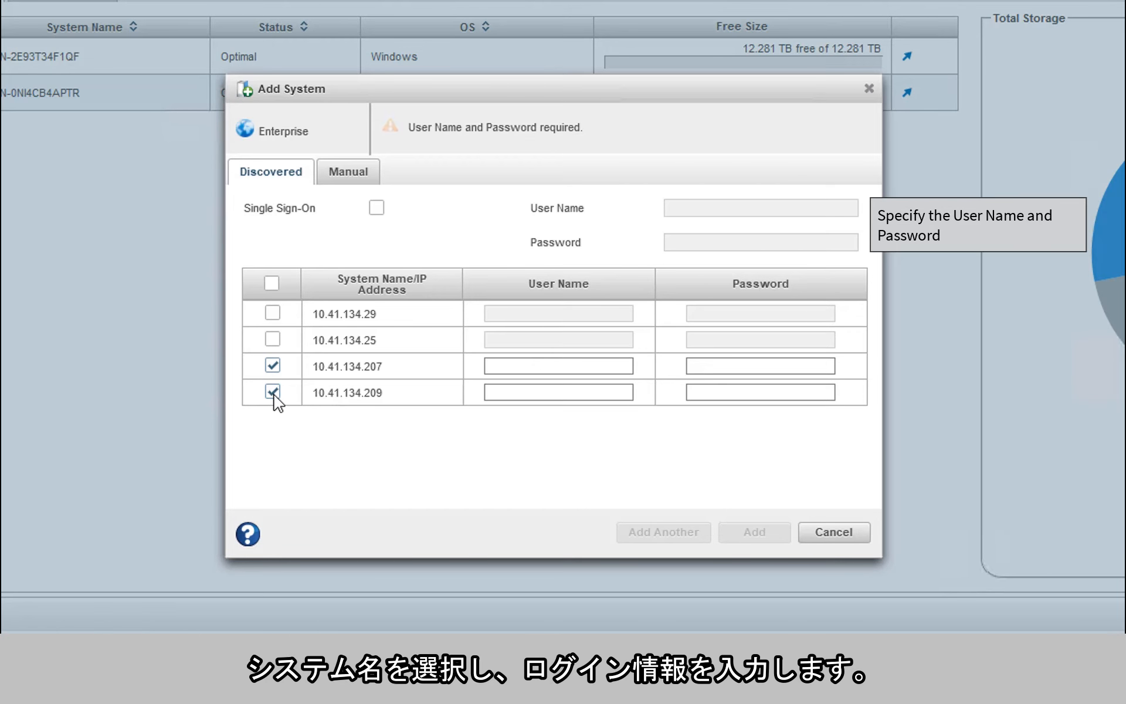
click(376, 208)
Step: Enter the shared user name root and the account password, and add both selected systems to the Enterprise View
click(726, 210)
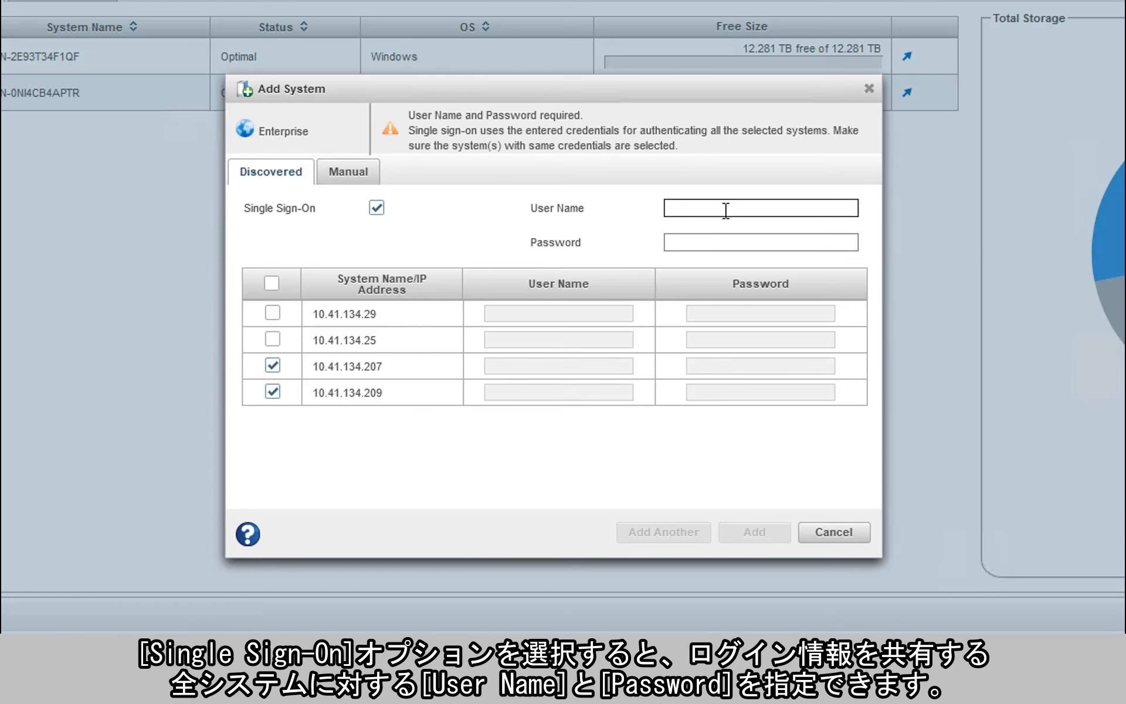
text(ro)
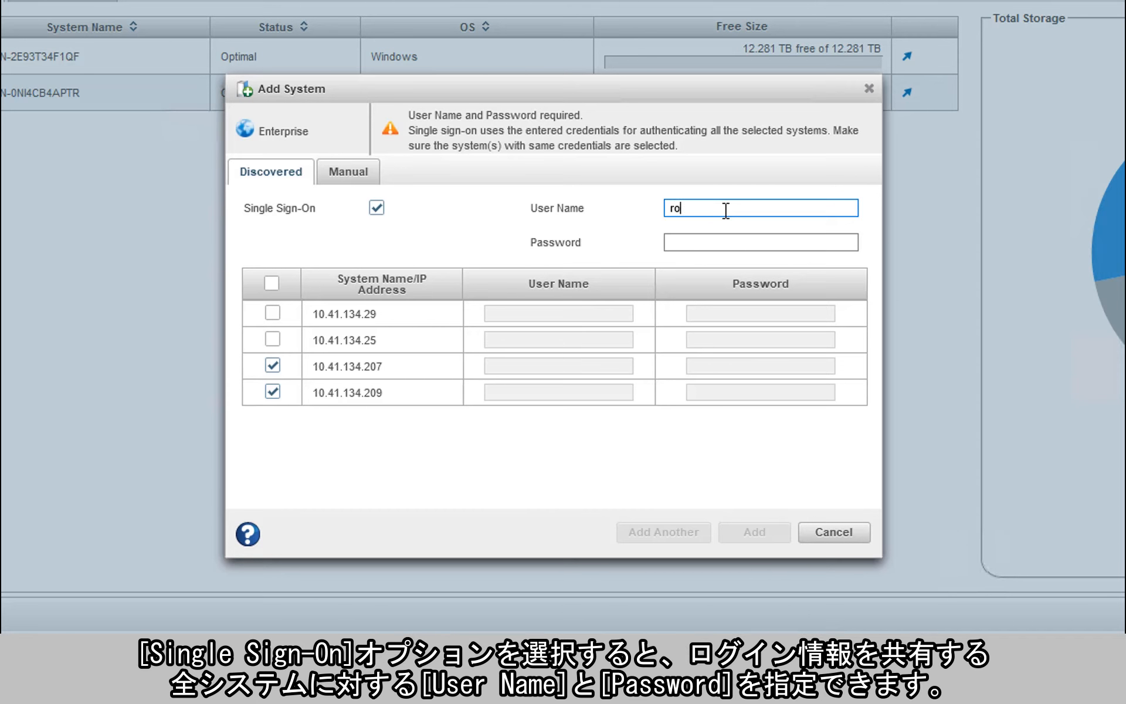
text(ot)
key(Tab)
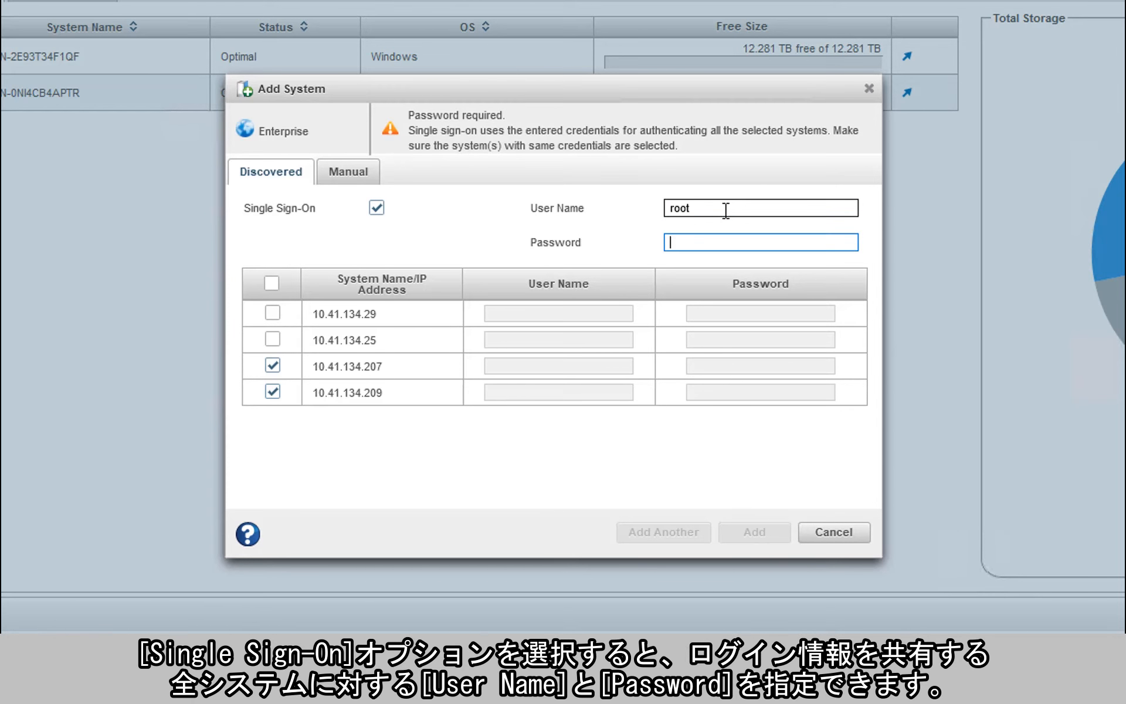
text(•••)
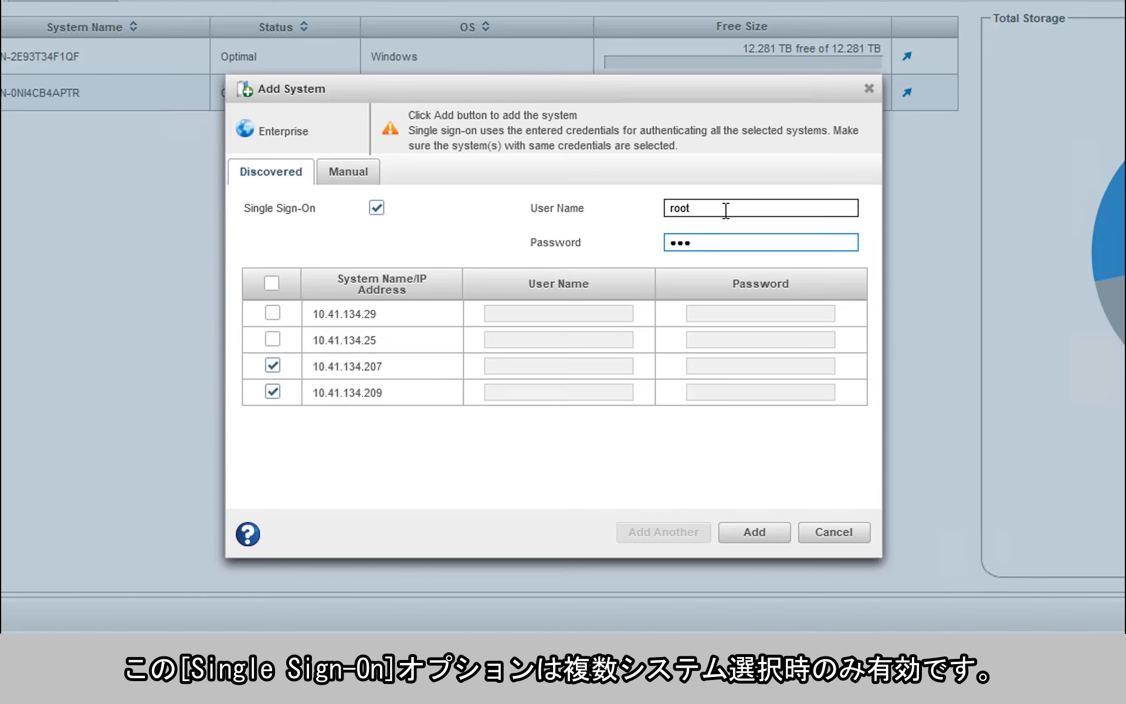
text(••••)
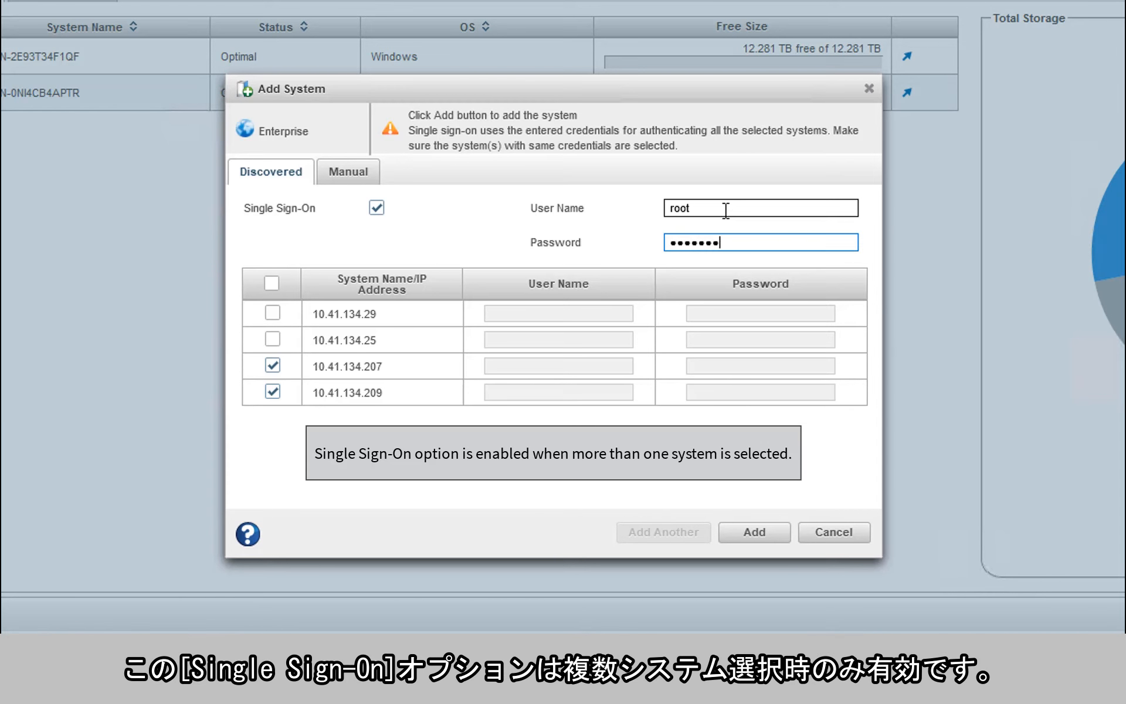
text(••)
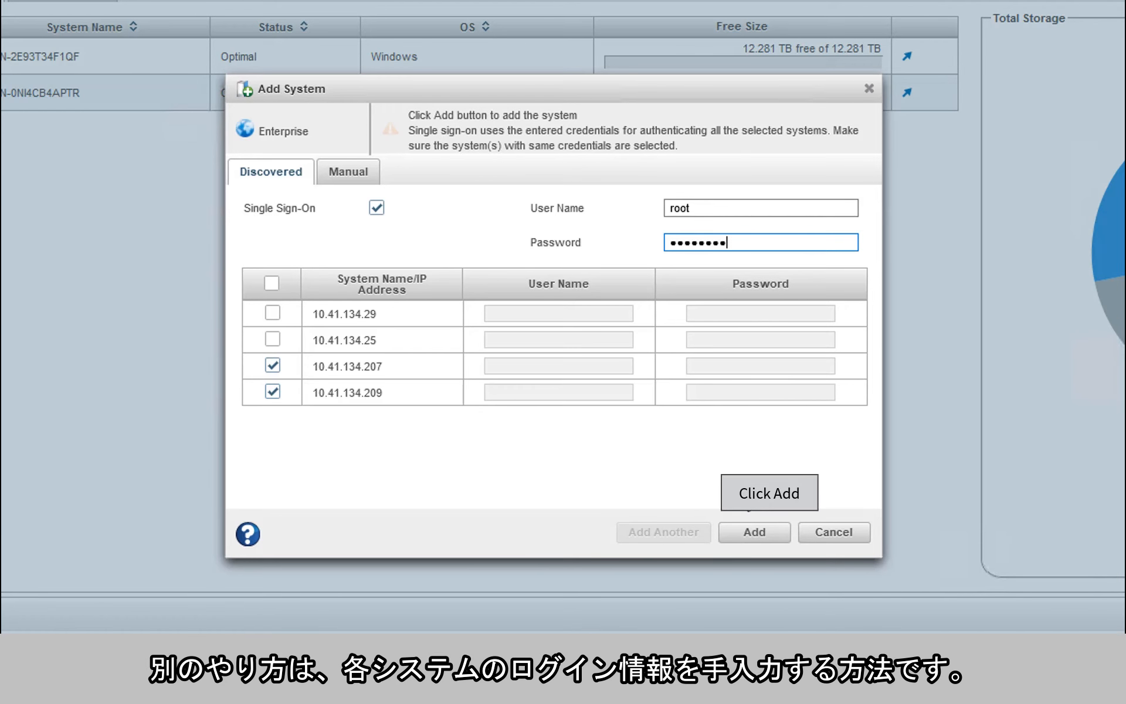
click(752, 533)
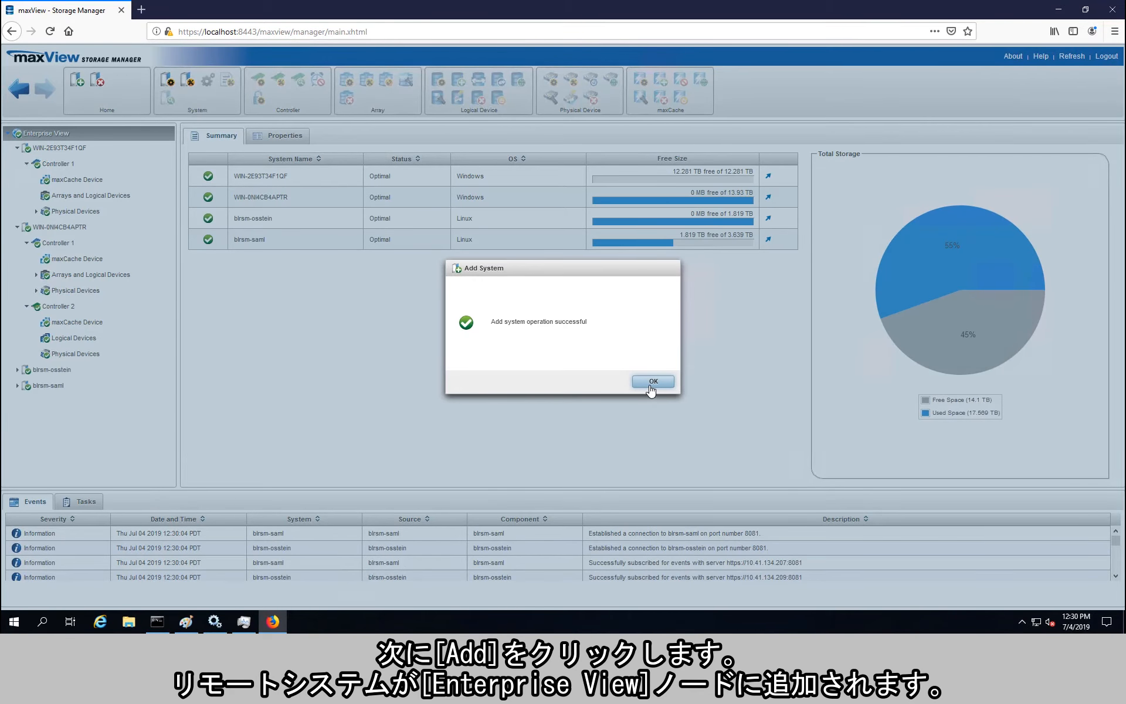
click(651, 382)
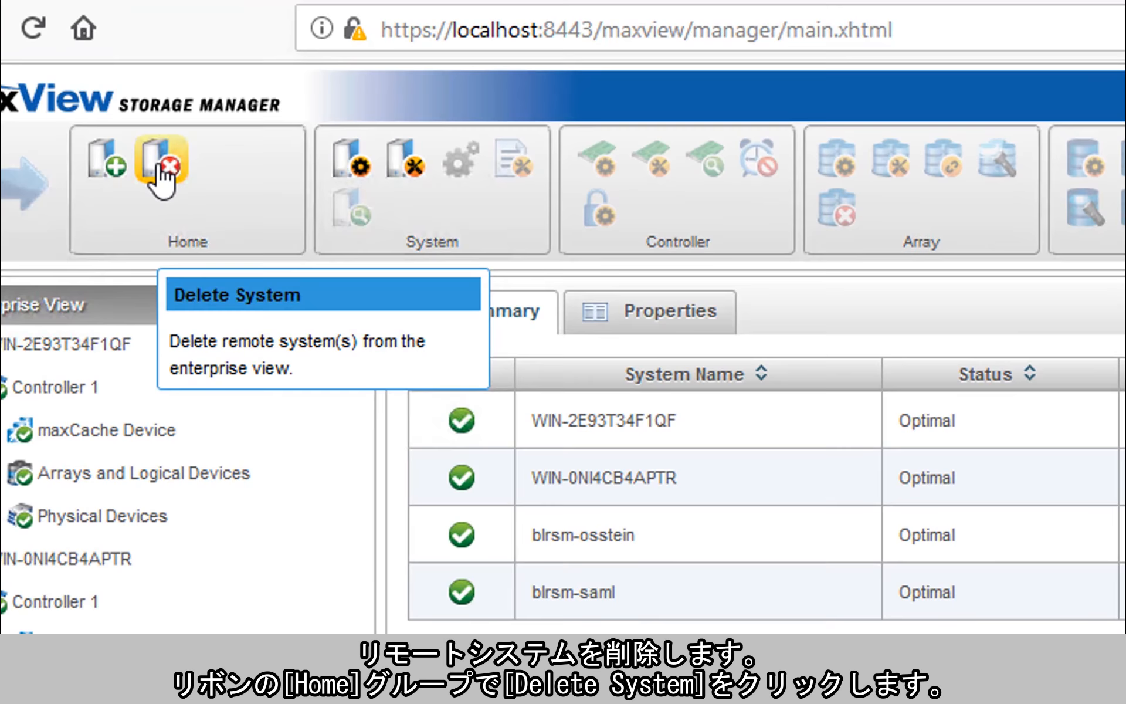
Step: Delete the remote systems blrsm-osstein and blrsm-saml from the Enterprise View
click(98, 85)
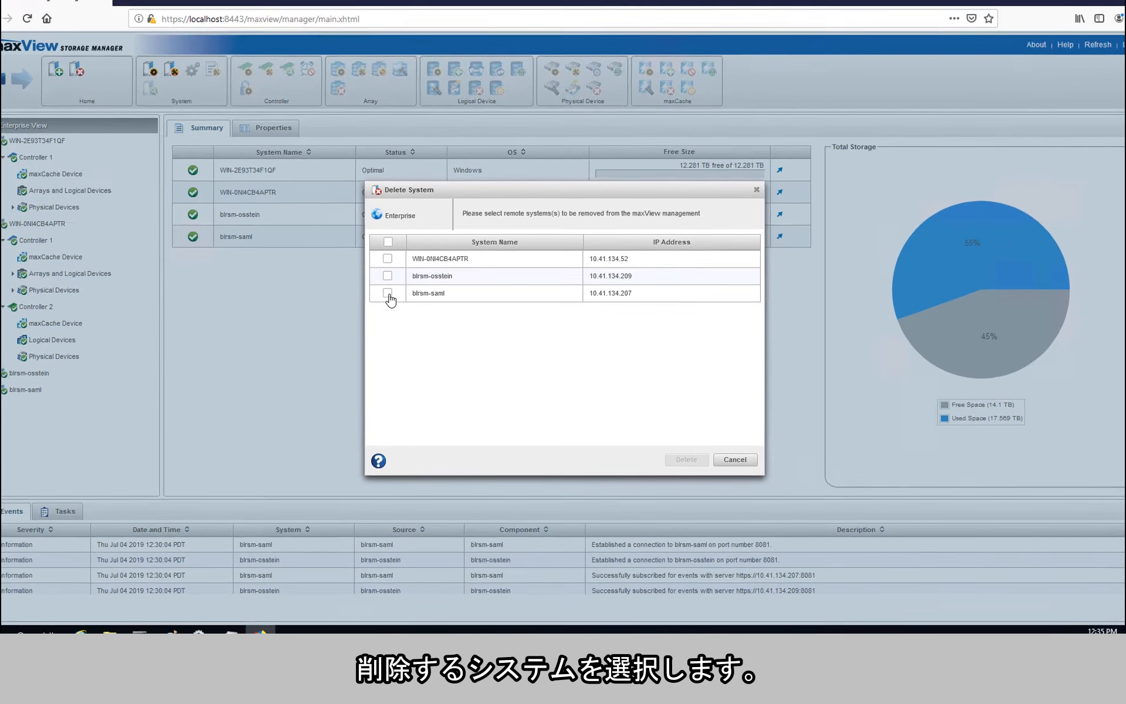
click(393, 276)
click(279, 288)
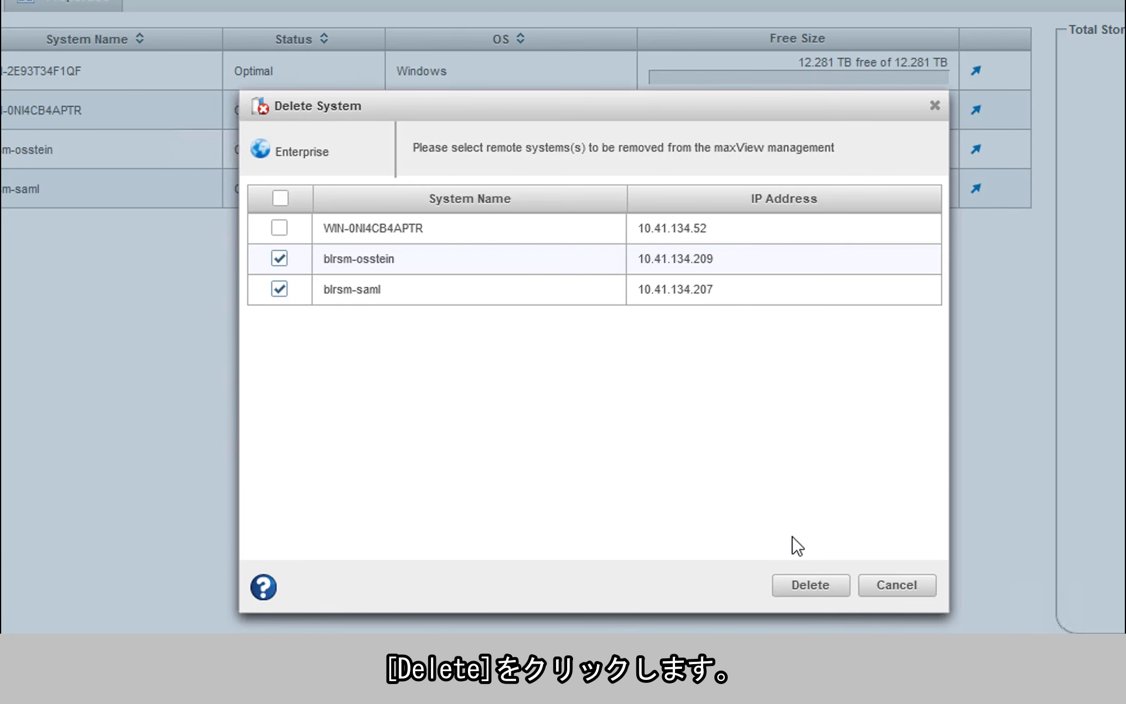
click(810, 586)
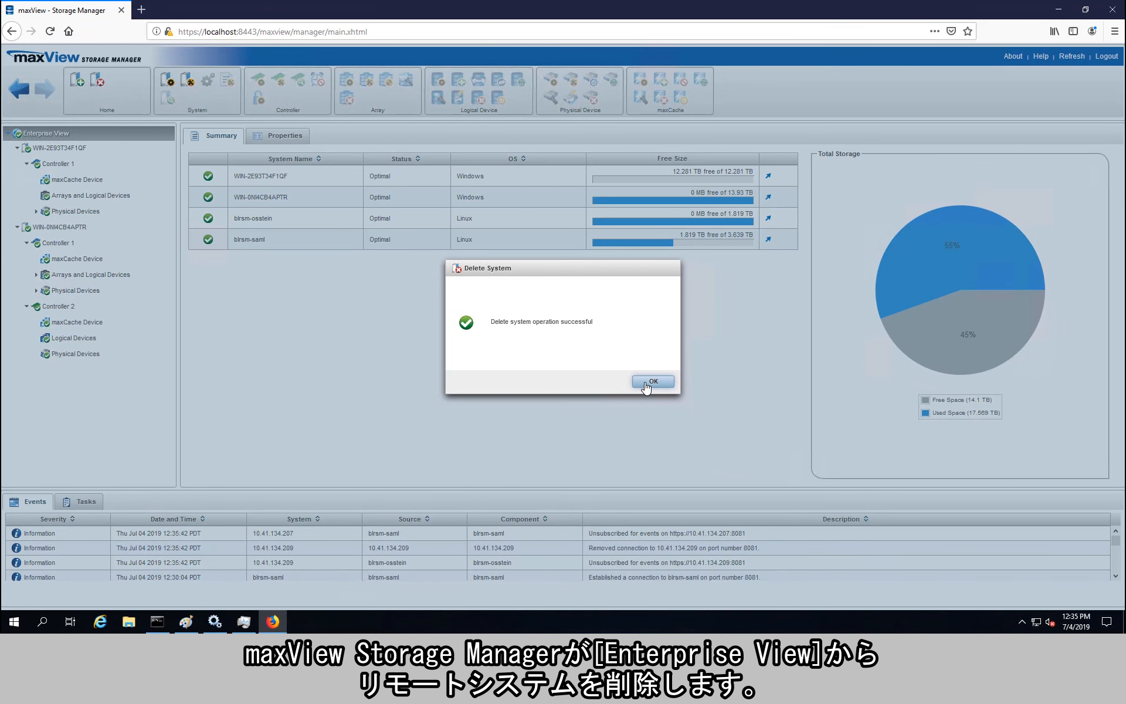
click(646, 385)
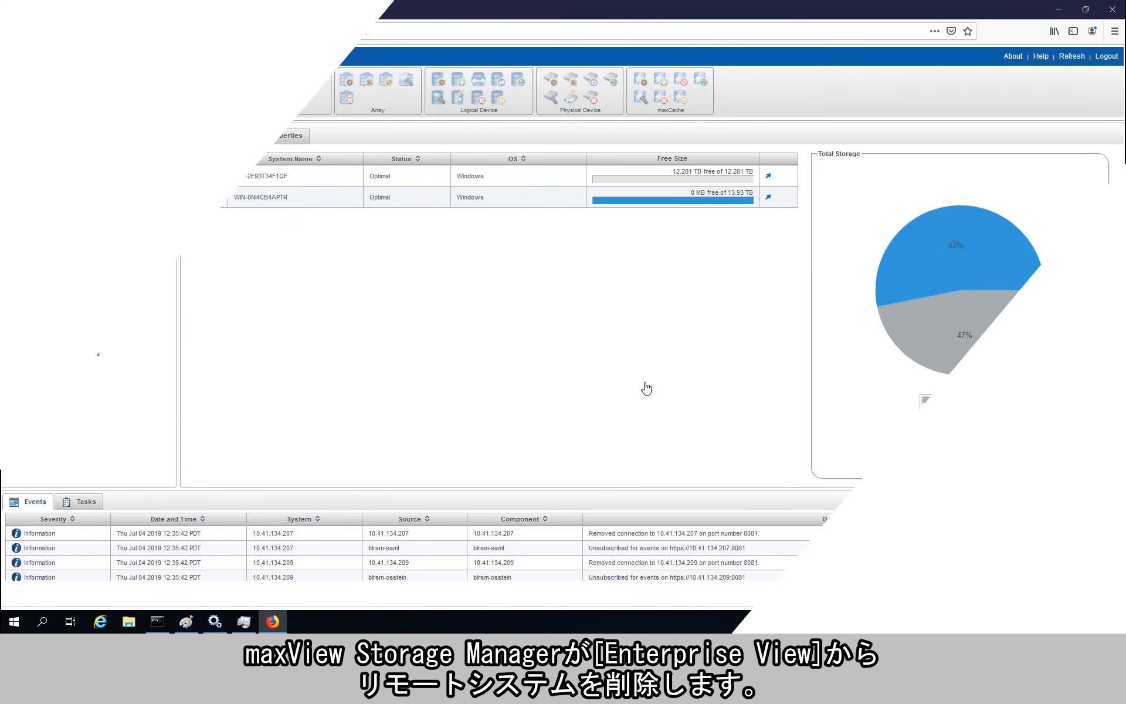